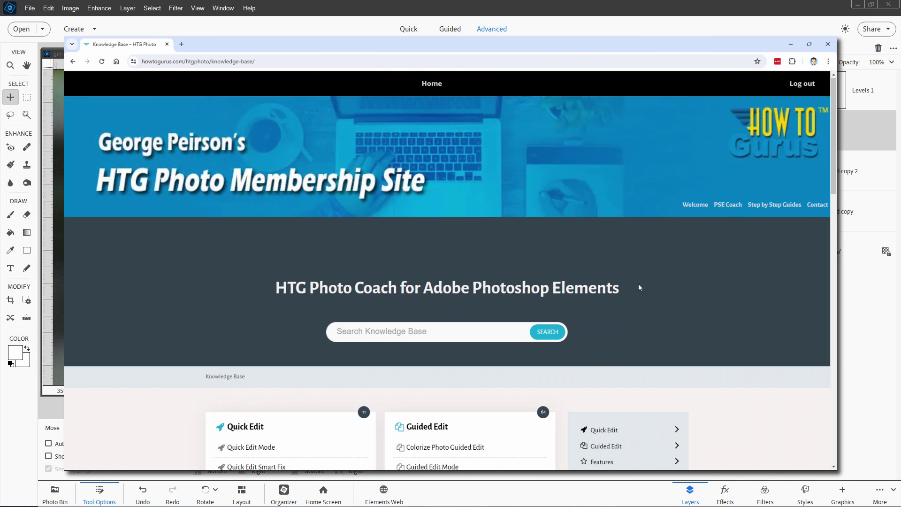
# - Close the finished pencil sketch document and dock the portrait photo as a tabbed document
pyautogui.scroll(-5, 638, 284)
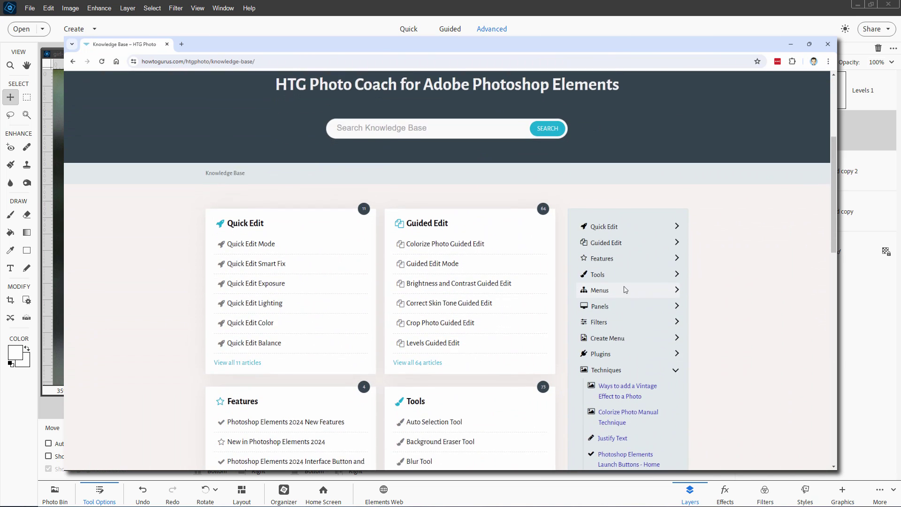
pyautogui.scroll(-3, 626, 290)
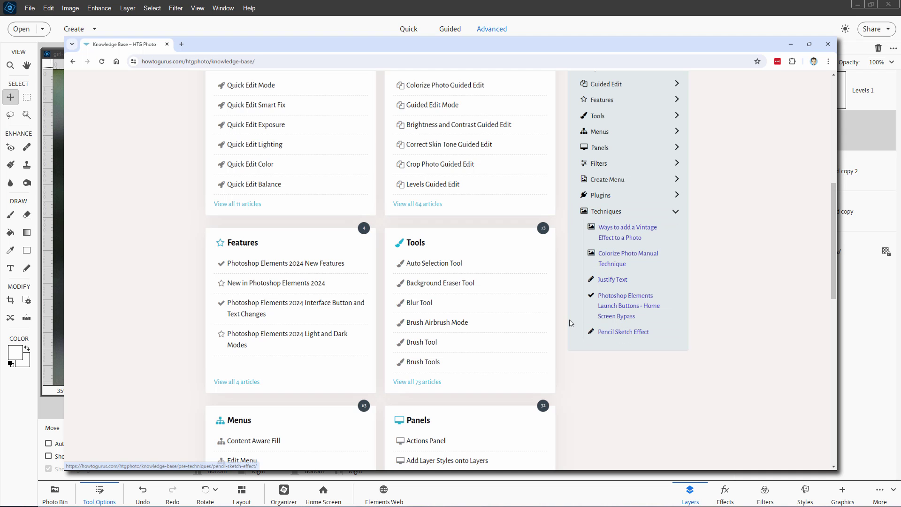
pyautogui.scroll(-2, 542, 338)
pyautogui.scroll(-8, 541, 338)
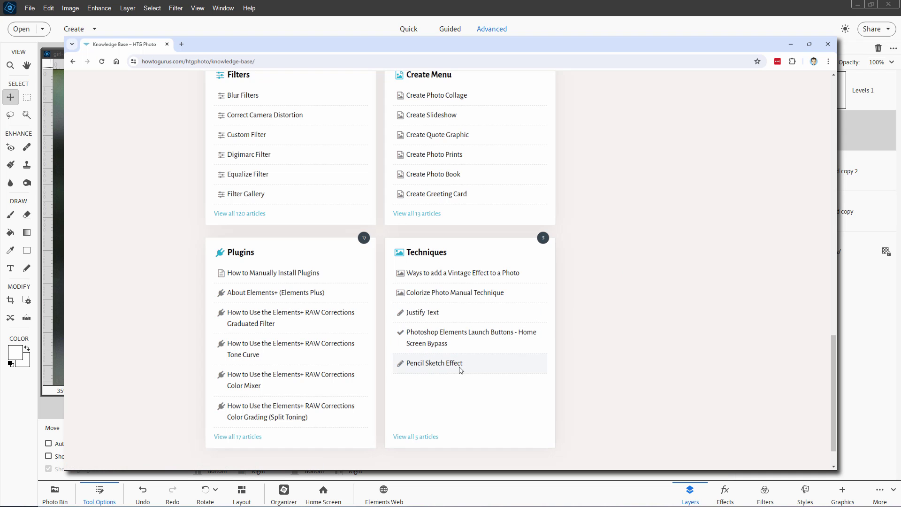
pyautogui.scroll(4, 553, 335)
pyautogui.scroll(13, 553, 334)
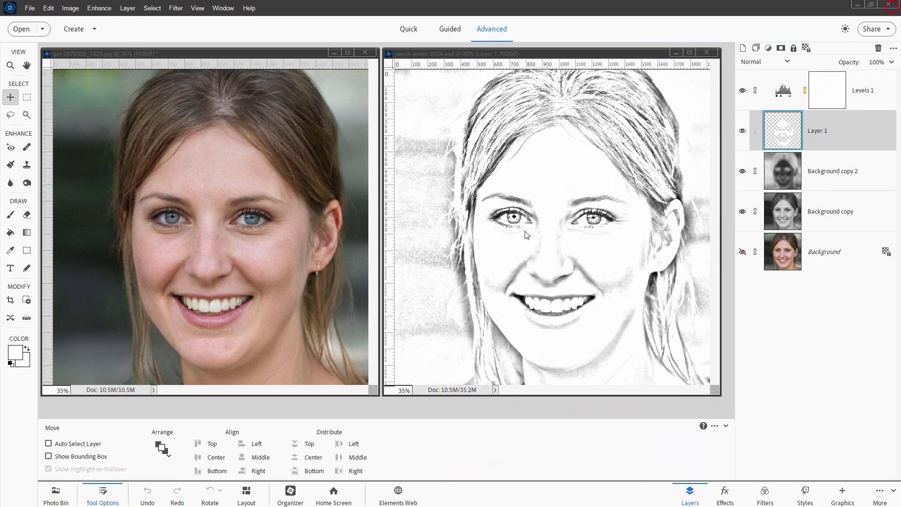
pyautogui.click(707, 52)
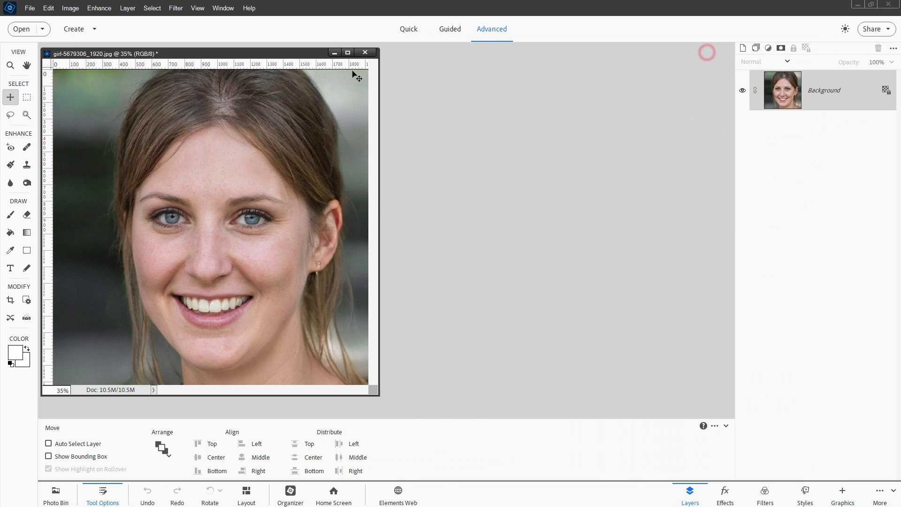
pyautogui.moveTo(281, 55); pyautogui.dragTo(409, 48)
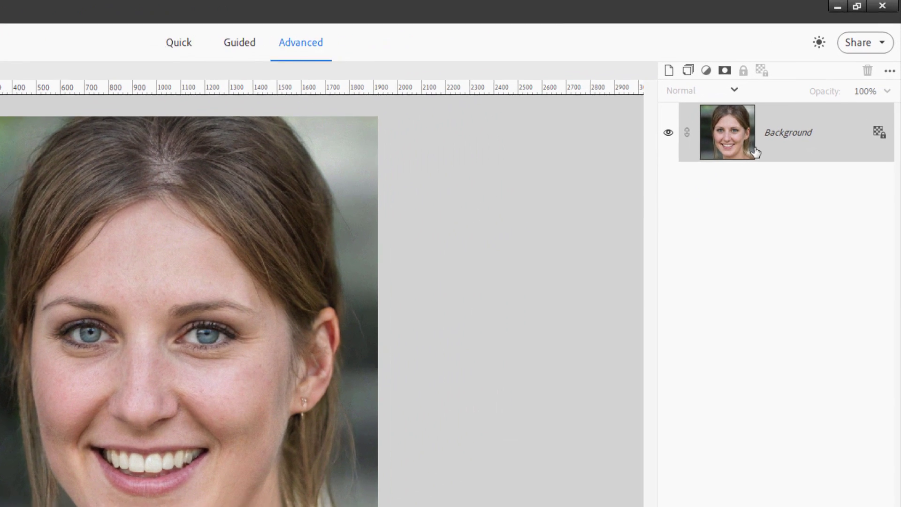
# - Duplicate the Background layer, hide the original, and make Background copy the working layer
pyautogui.rightClick(820, 91)
pyautogui.click(792, 172)
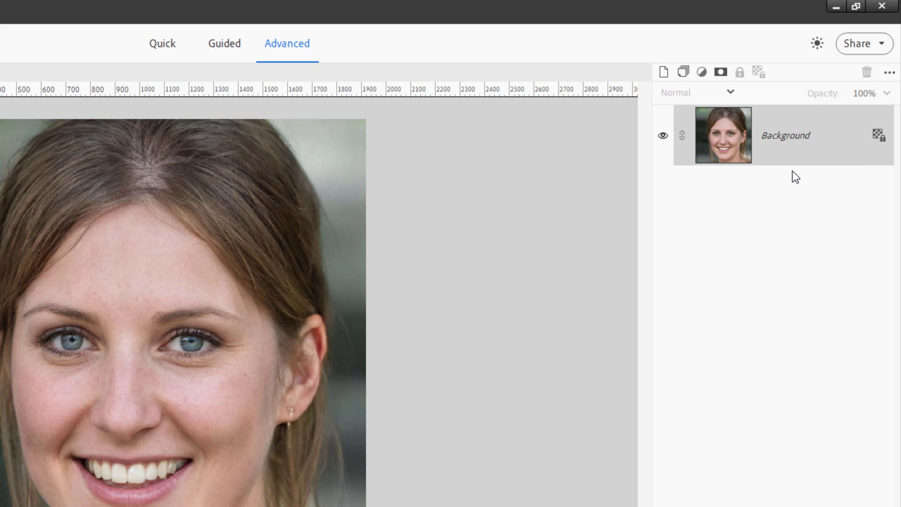
pyautogui.click(347, 228)
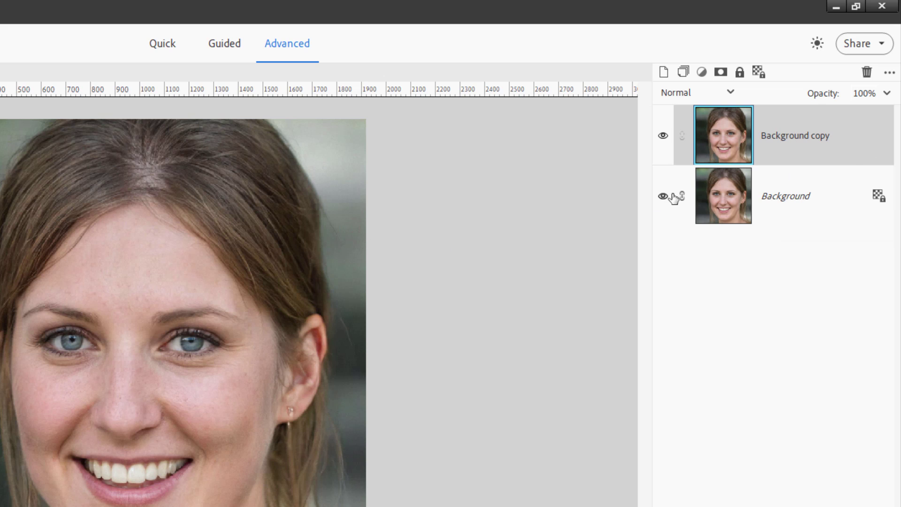
pyautogui.click(663, 196)
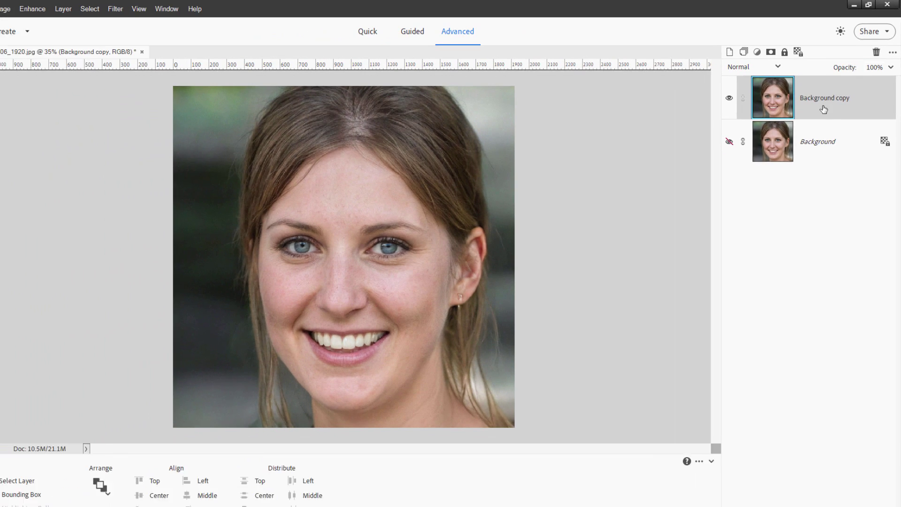
pyautogui.click(779, 149)
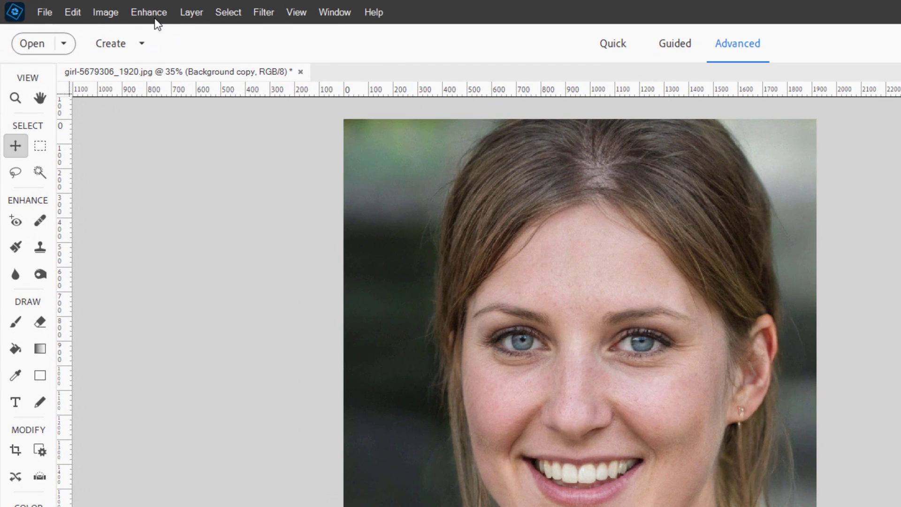
# - Convert Background copy to black and white, comparing Infrared, Newspaper and Vivid Landscapes before applying Portraits
pyautogui.click(101, 9)
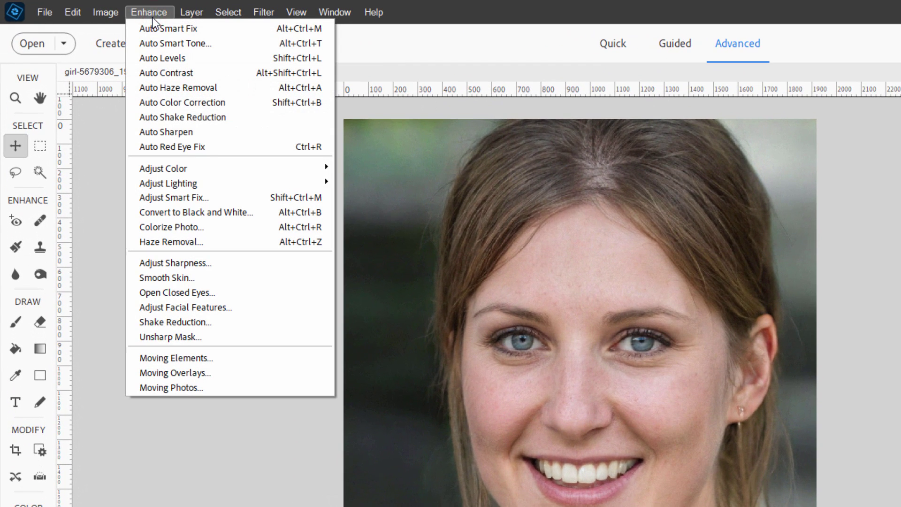
pyautogui.click(188, 212)
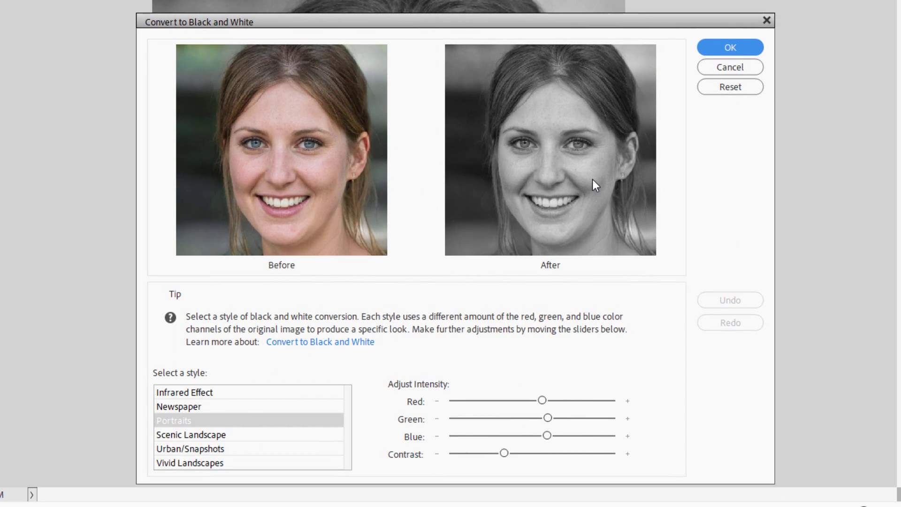
pyautogui.click(202, 394)
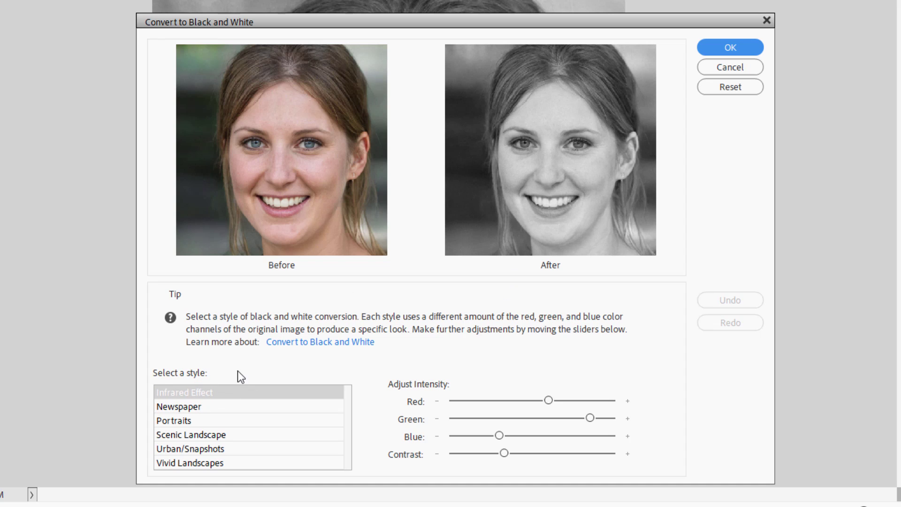
pyautogui.click(206, 405)
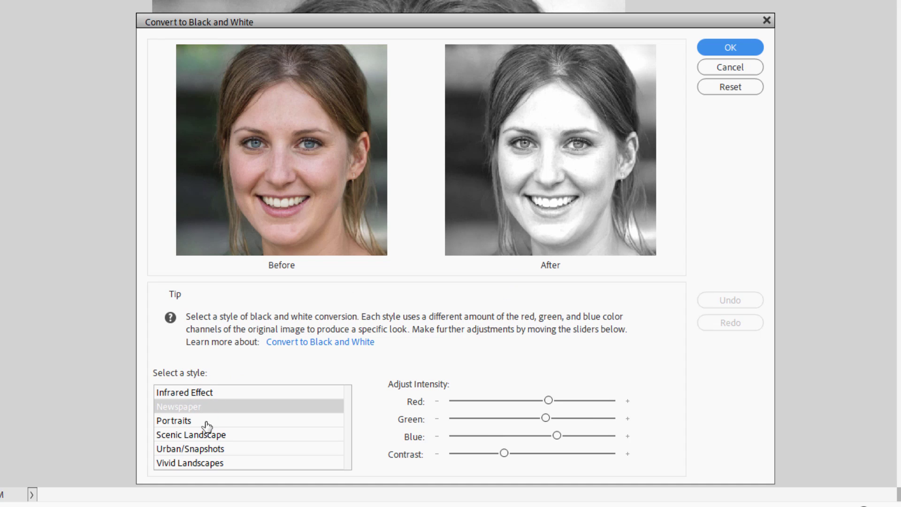
pyautogui.click(215, 463)
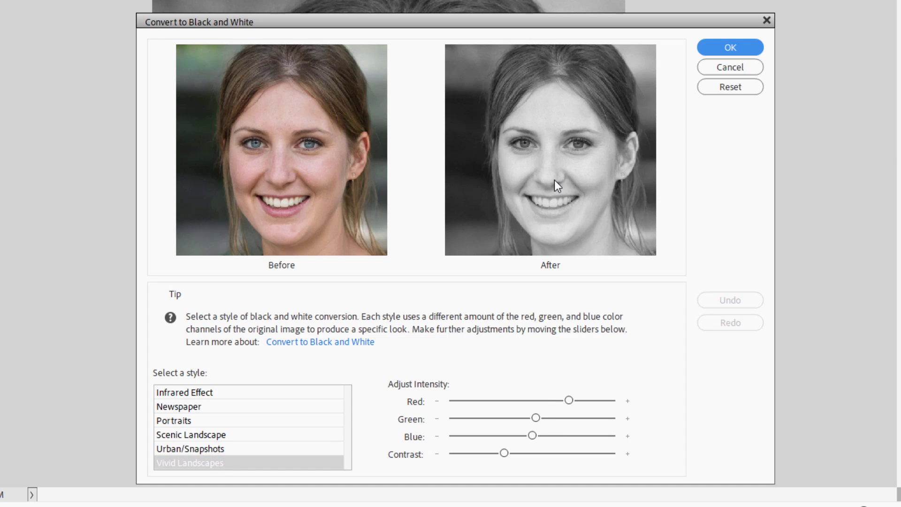
pyautogui.click(198, 421)
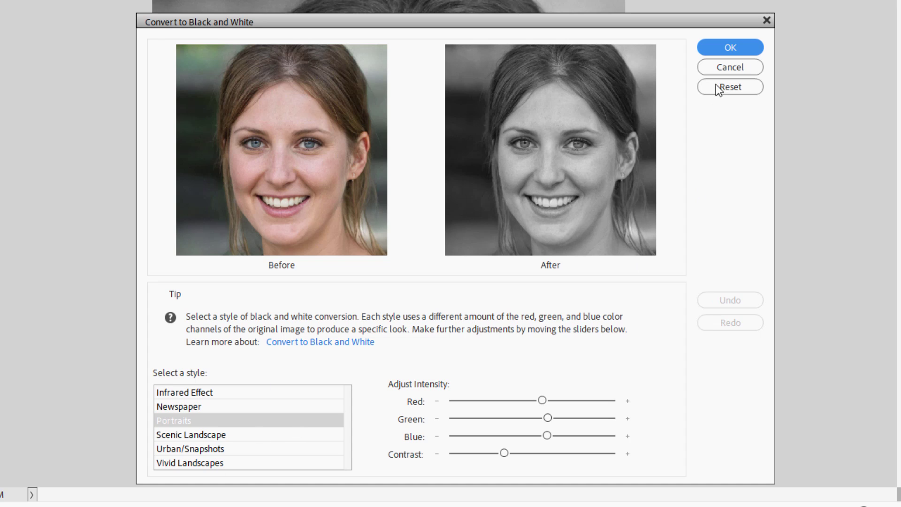
pyautogui.click(727, 47)
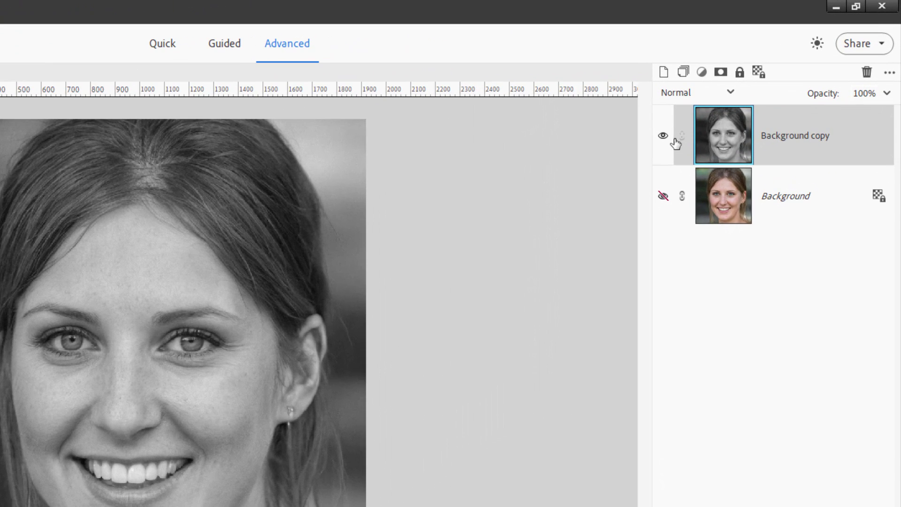
# - Duplicate Background copy to create a Background copy 2 layer
pyautogui.rightClick(793, 137)
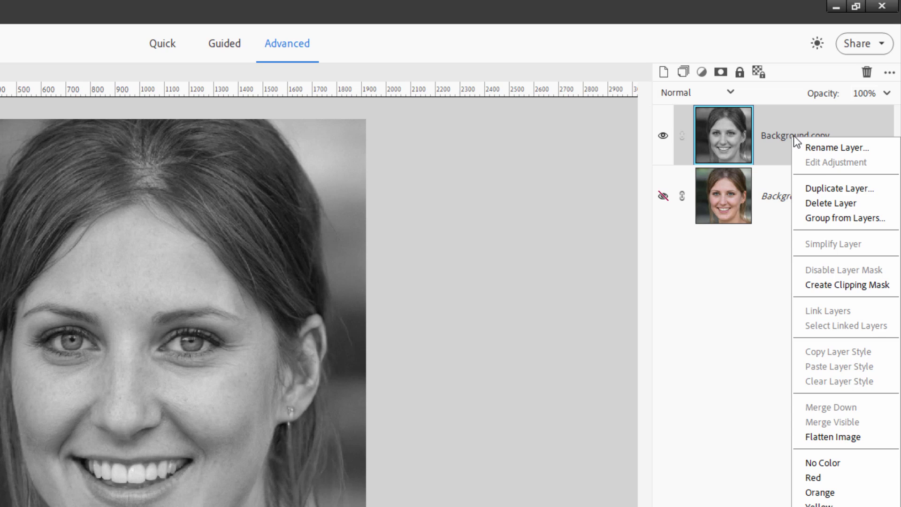
pyautogui.click(817, 188)
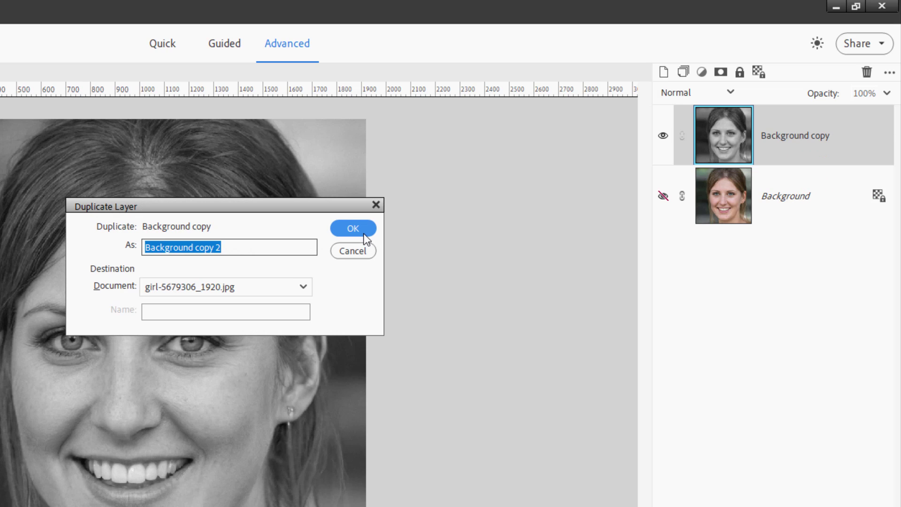
pyautogui.click(363, 233)
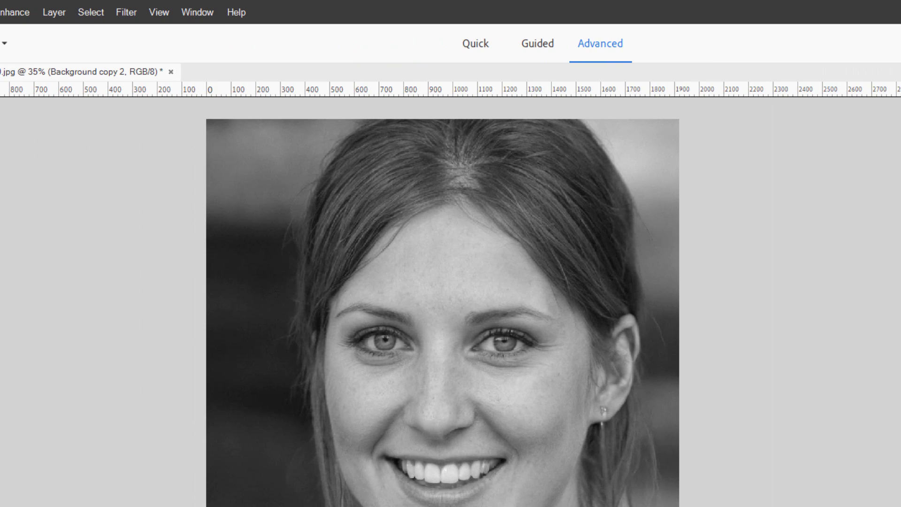
# - Invert Background copy 2 into a negative with Filter > Adjustments > Invert
pyautogui.click(123, 14)
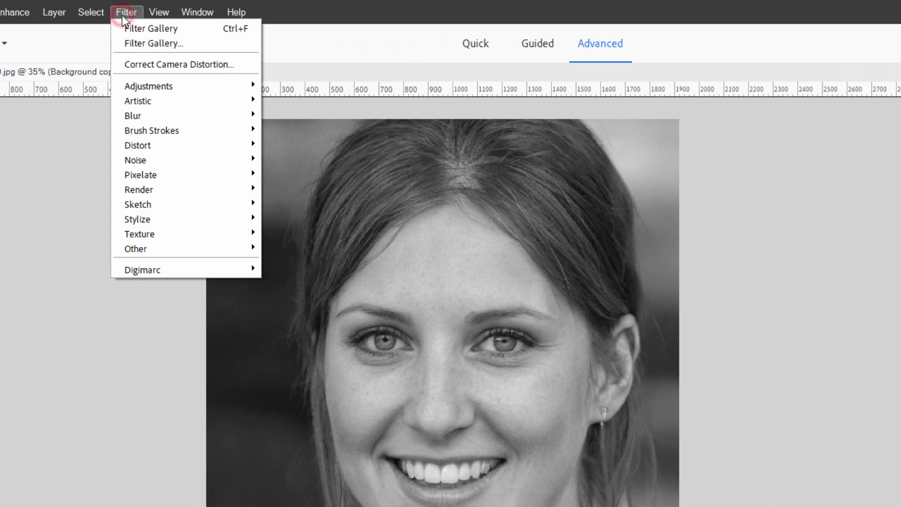
pyautogui.moveTo(201, 87)
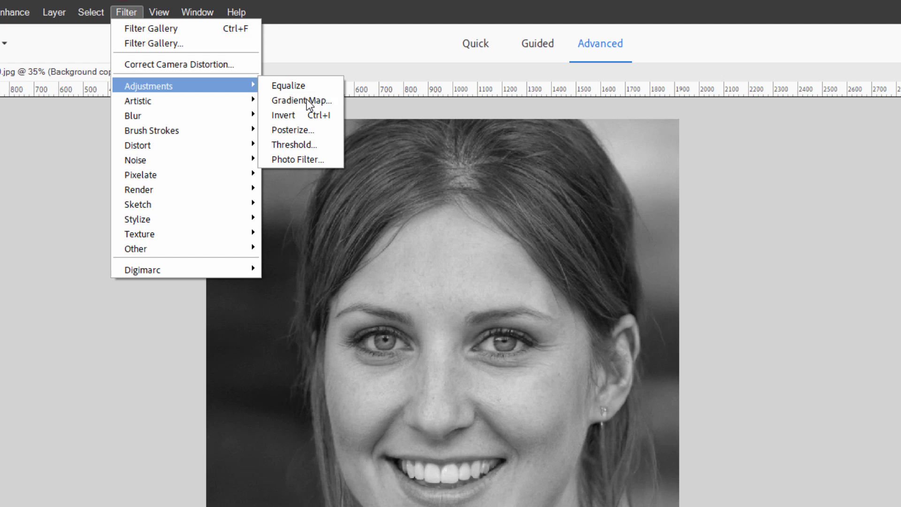
pyautogui.click(305, 113)
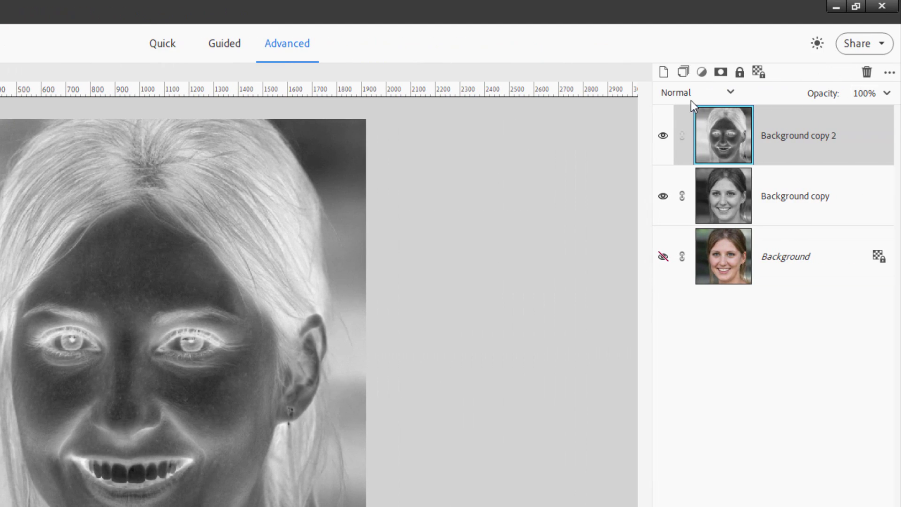
# - Switch the negative layer's blend mode to Color Dodge
pyautogui.click(689, 92)
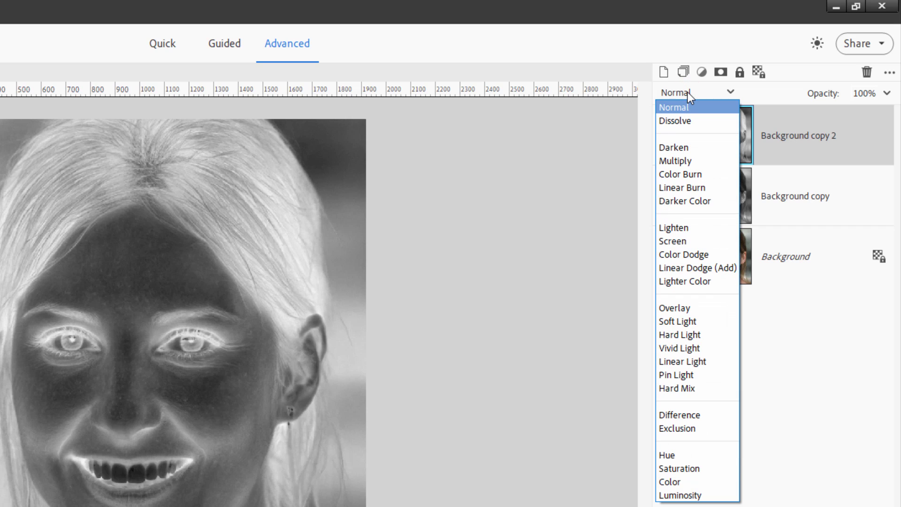
pyautogui.click(707, 254)
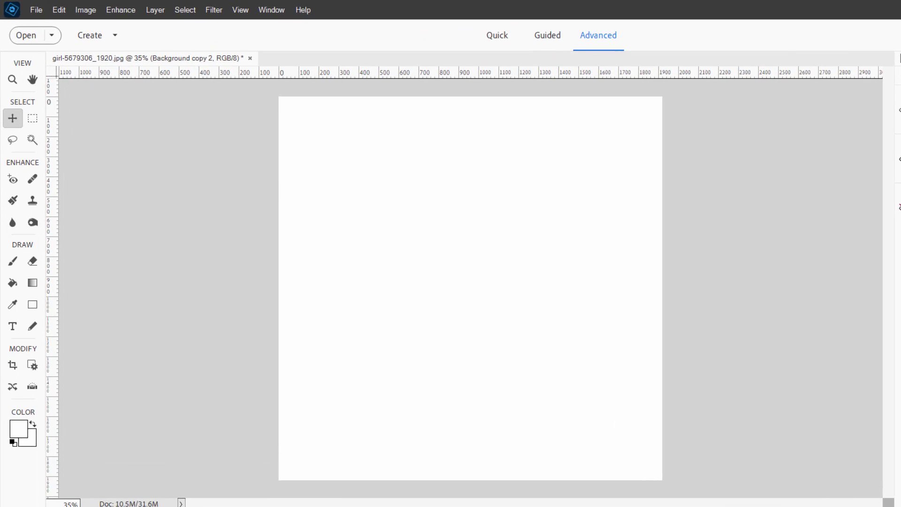
# - Gaussian-blur Background copy 2, trying a 25 radius before settling on 35 pixels
pyautogui.click(173, 9)
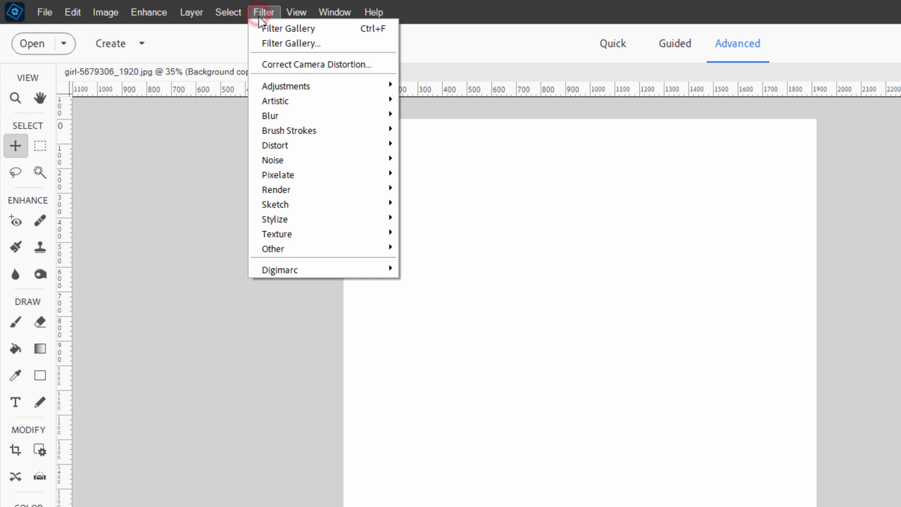
pyautogui.moveTo(305, 111)
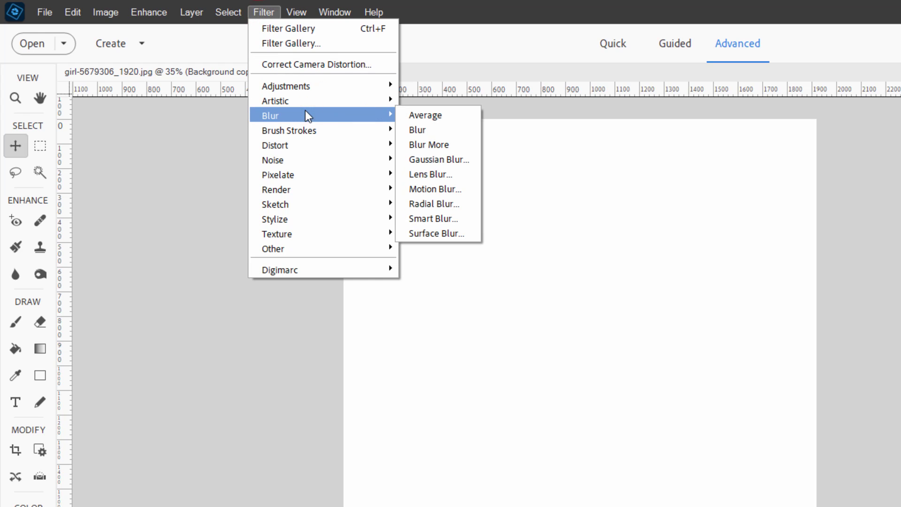
pyautogui.click(424, 159)
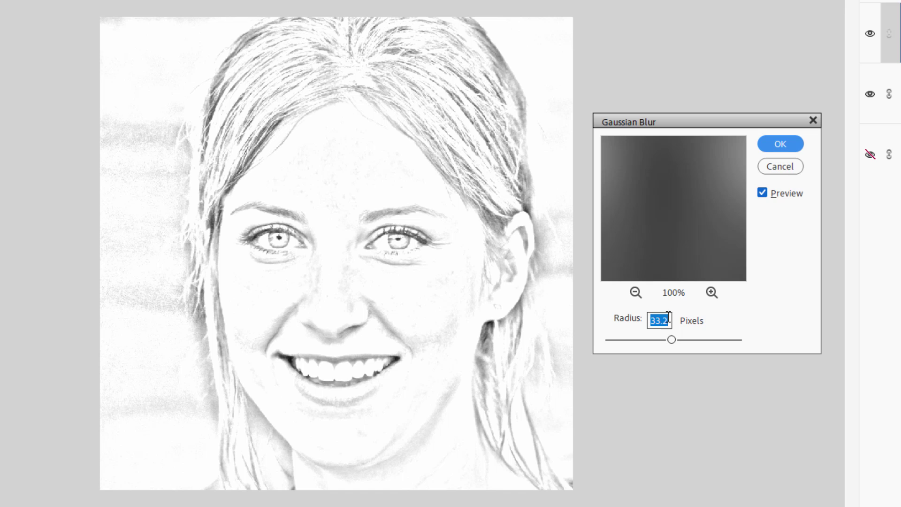
pyautogui.click(666, 320)
pyautogui.doubleClick(666, 320)
pyautogui.write('25')
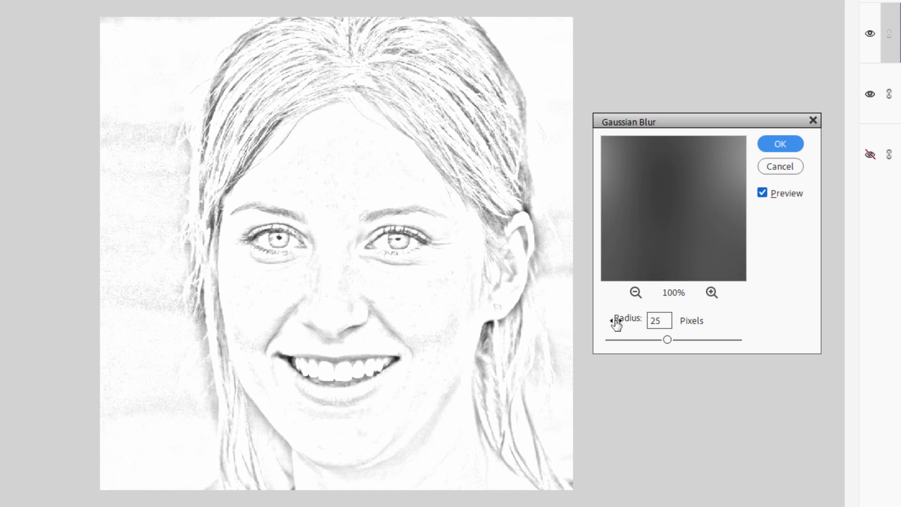
pyautogui.click(617, 321)
pyautogui.click(615, 334)
pyautogui.click(706, 337)
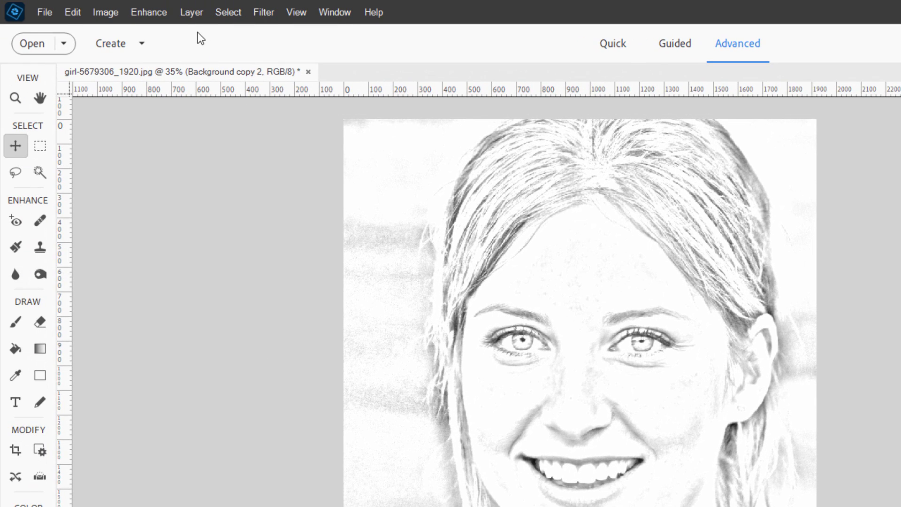
# - Add a Levels adjustment layer with the midtone slider at about 0.54 to darken the sketch
pyautogui.click(193, 12)
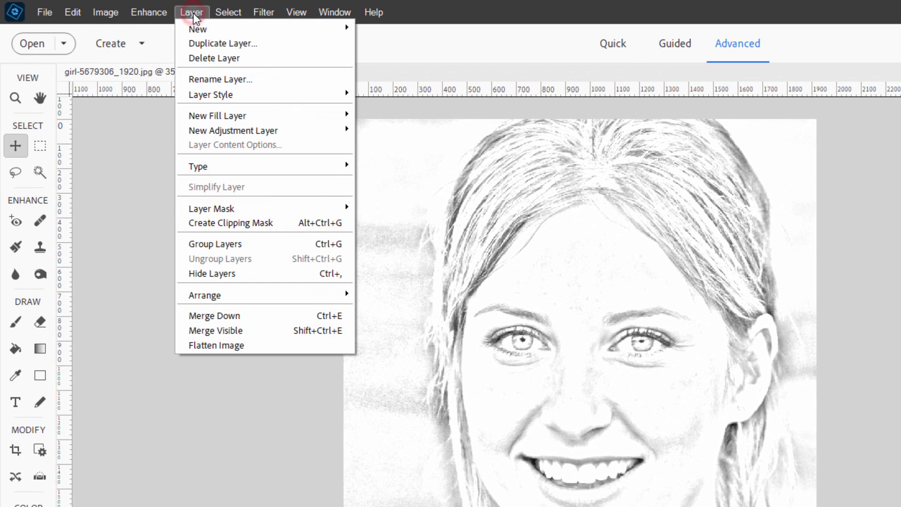
pyautogui.moveTo(268, 136)
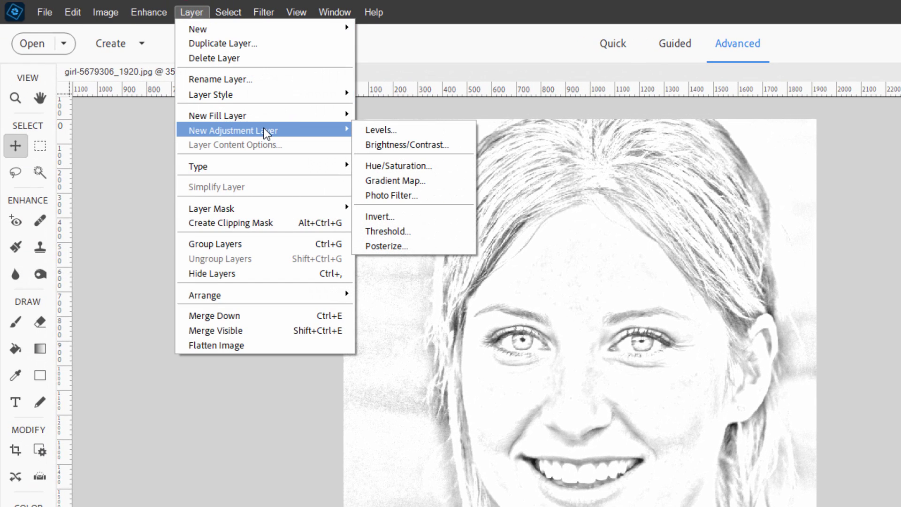
pyautogui.click(395, 132)
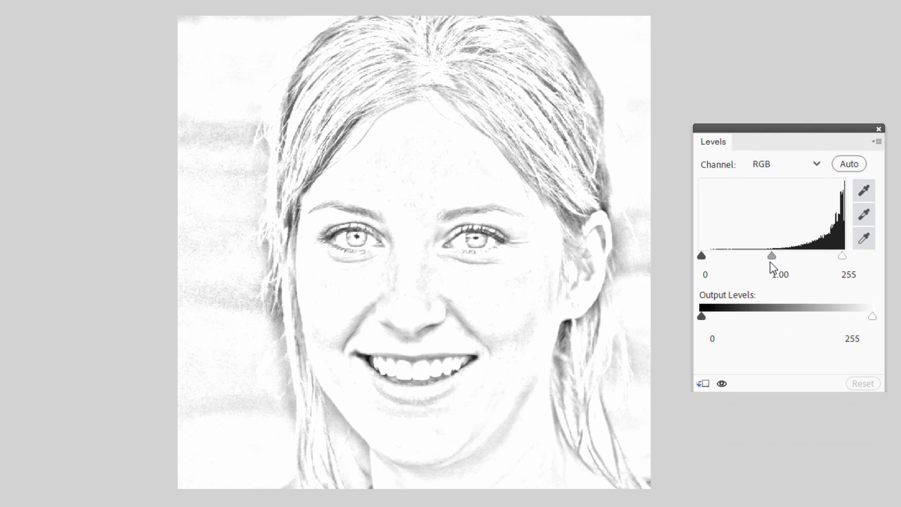
pyautogui.moveTo(772, 257)
pyautogui.mouseDown()
pyautogui.moveTo(843, 256)
pyautogui.moveTo(784, 256)
pyautogui.moveTo(799, 257)
pyautogui.mouseUp()
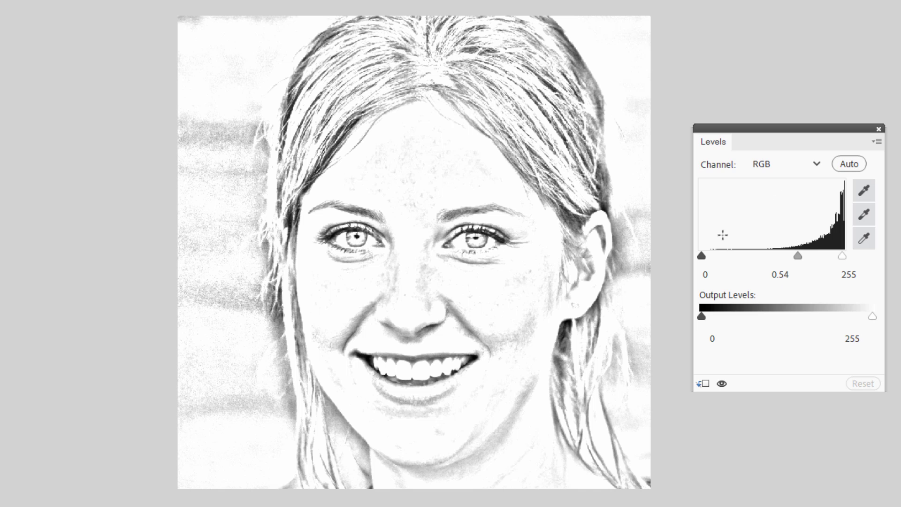
pyautogui.click(879, 128)
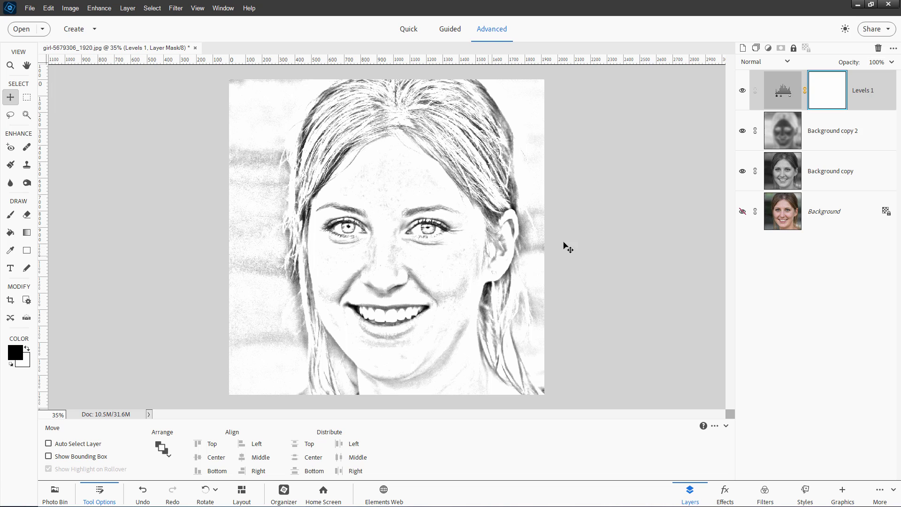
# - Add a new empty layer on top and switch to the Brush tool with white as foreground
pyautogui.click(743, 48)
pyautogui.press('x')
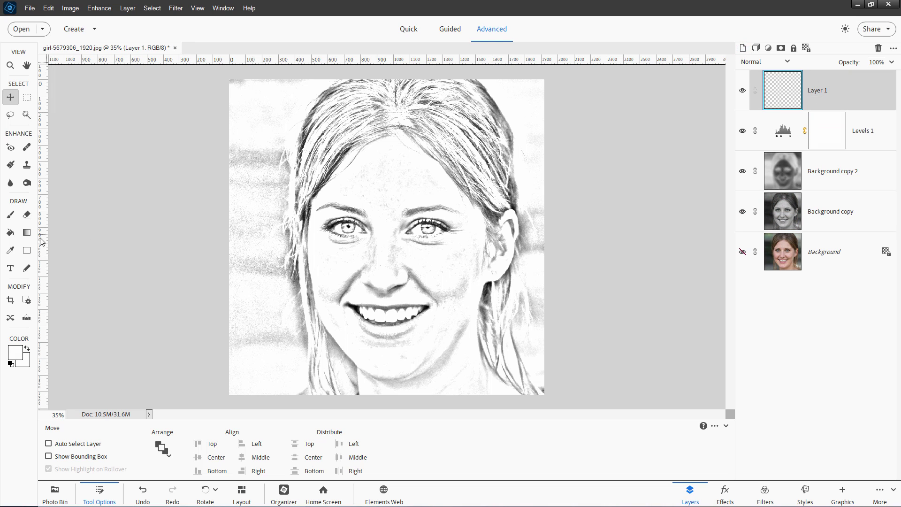
pyautogui.click(11, 214)
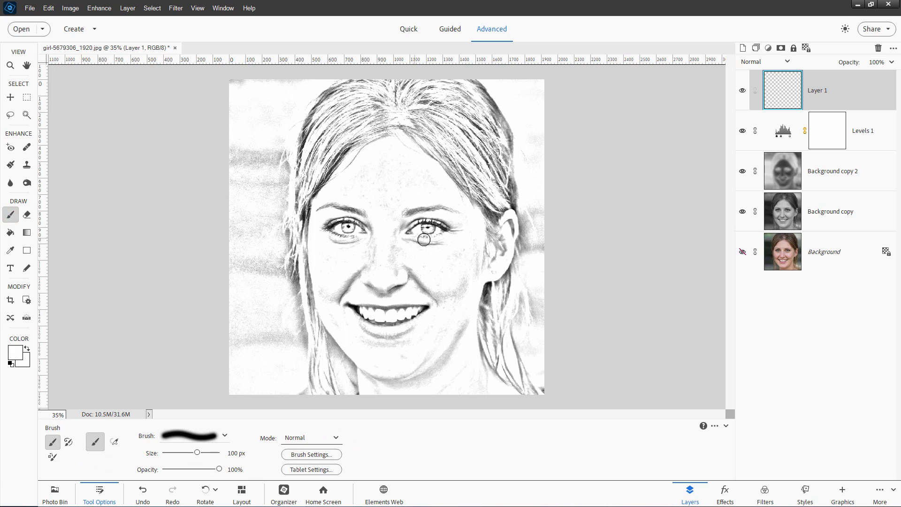
# - Sample white from the sketch and paint it over the forehead
pyautogui.press('alt')
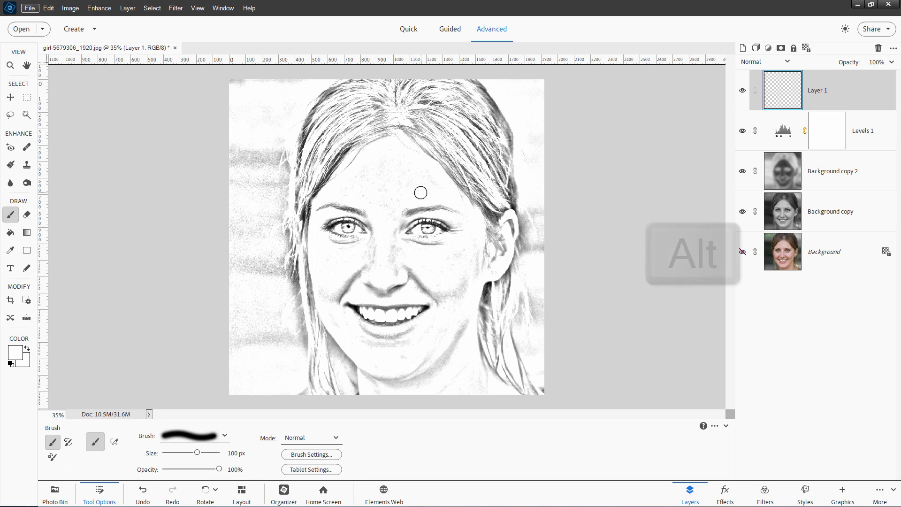
pyautogui.press('alt')
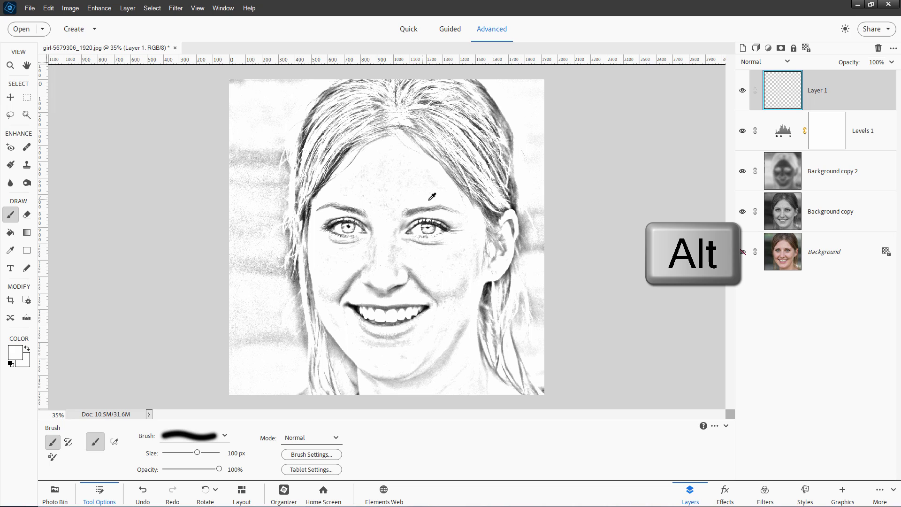
pyautogui.keyDown('alt'); pyautogui.click(419, 195); pyautogui.keyUp('alt')
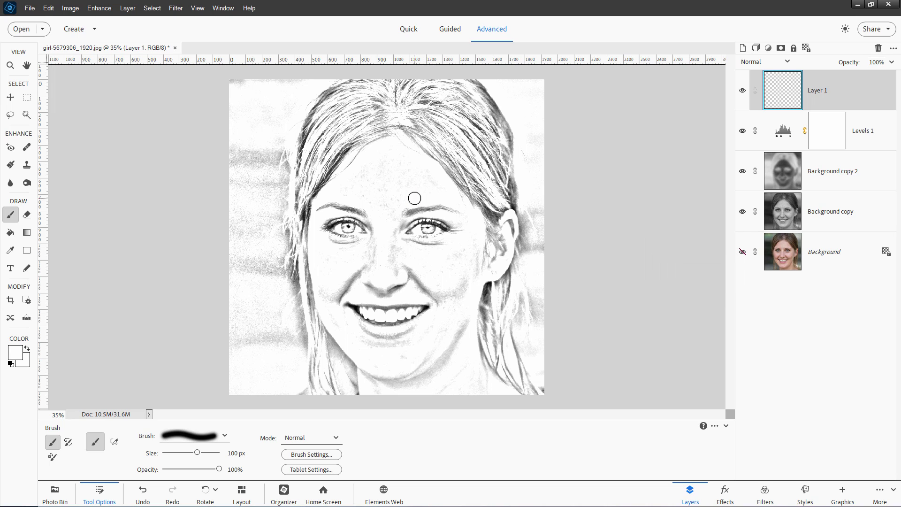
pyautogui.click(409, 179)
# - Paint white over the grey texture on the cheek and under both eyes
pyautogui.click(466, 247)
pyautogui.moveTo(410, 249); pyautogui.dragTo(429, 264)
pyautogui.click(413, 249)
pyautogui.moveTo(422, 251)
pyautogui.mouseDown()
pyautogui.moveTo(410, 248)
pyautogui.moveTo(440, 249)
pyautogui.moveTo(409, 251)
pyautogui.mouseUp()
pyautogui.moveTo(332, 250)
pyautogui.mouseDown()
pyautogui.moveTo(358, 248)
pyautogui.moveTo(326, 244)
pyautogui.moveTo(342, 261)
pyautogui.moveTo(330, 264)
pyautogui.moveTo(383, 248)
pyautogui.moveTo(382, 274)
pyautogui.moveTo(385, 262)
pyautogui.mouseUp()
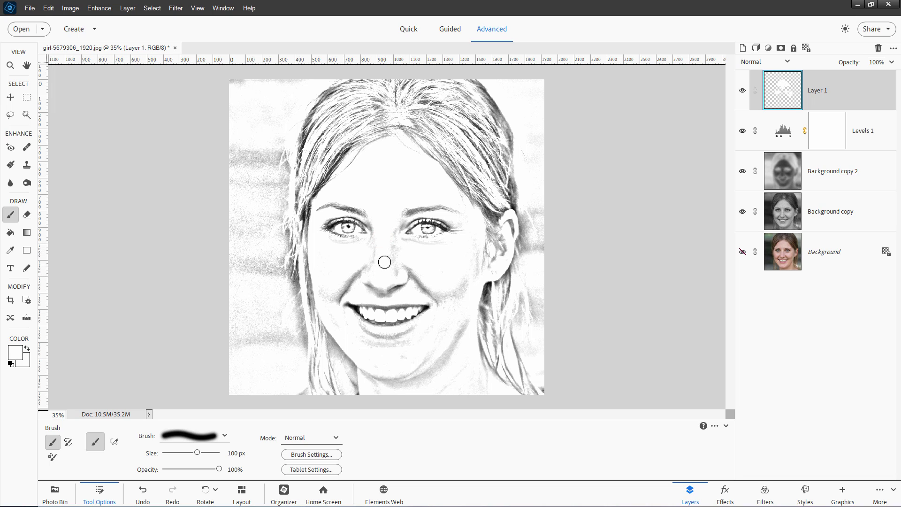
# - Brush white down the cheeks, beside the mouth and over the chin
pyautogui.moveTo(328, 282); pyautogui.dragTo(326, 270)
pyautogui.click(332, 315)
pyautogui.moveTo(387, 364); pyautogui.dragTo(392, 364)
pyautogui.click(398, 371)
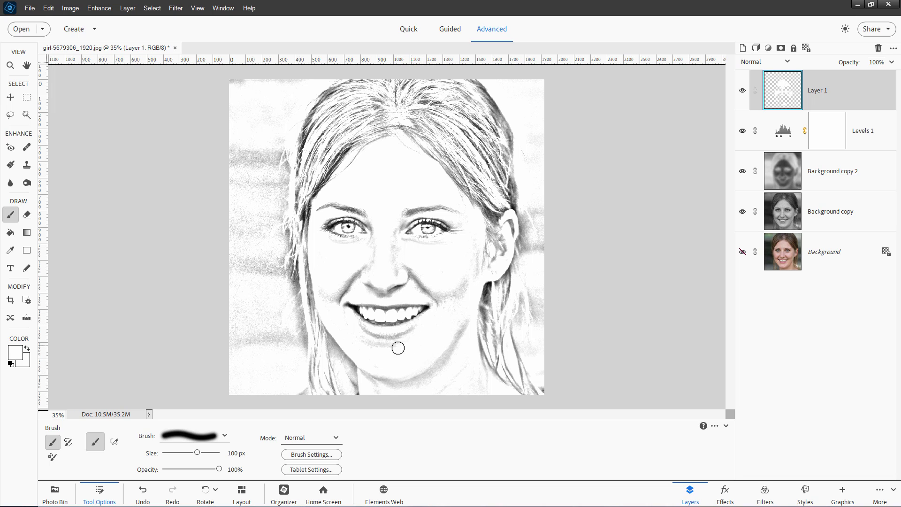
pyautogui.click(452, 319)
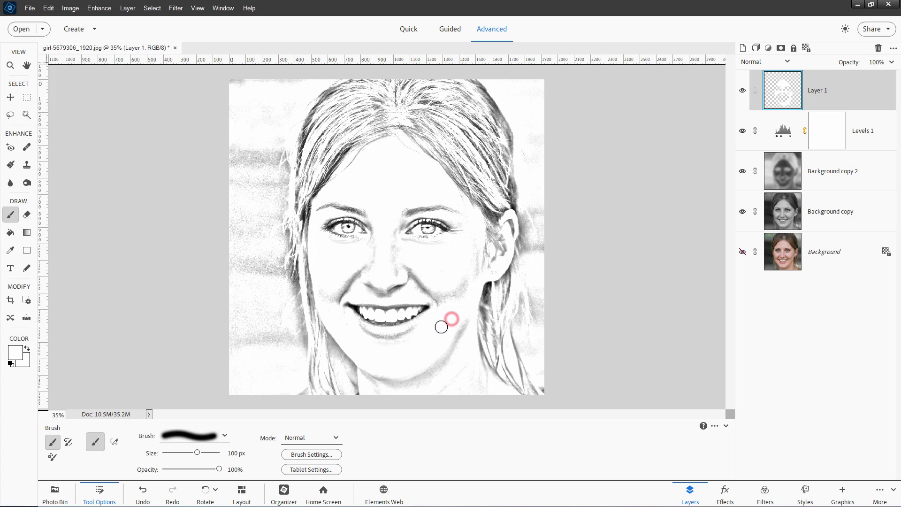
pyautogui.click(345, 326)
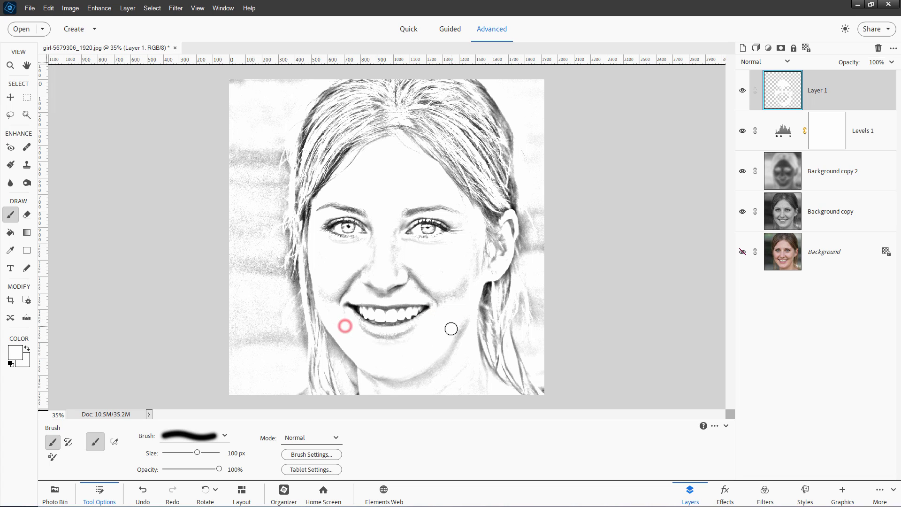
pyautogui.click(470, 263)
pyautogui.click(470, 248)
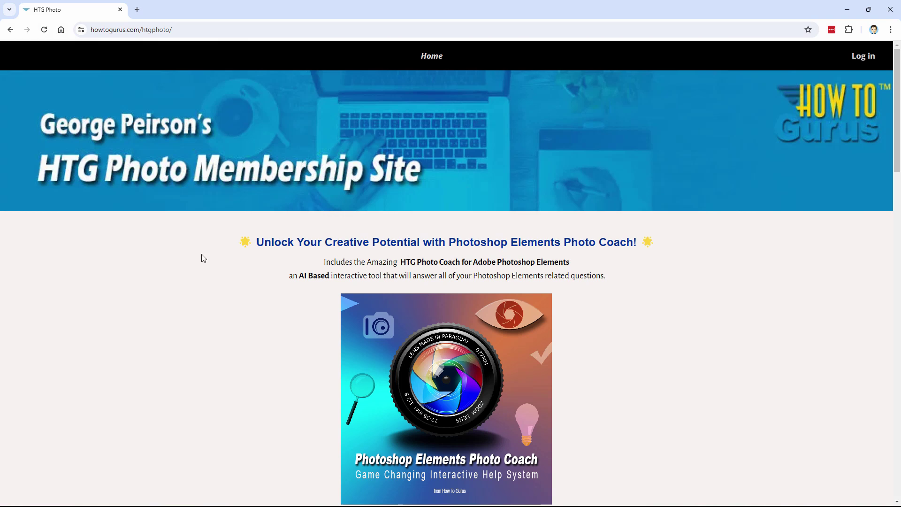
# - Go to the HTG Photo Coach knowledge base and expand the Techniques category
pyautogui.click(211, 30)
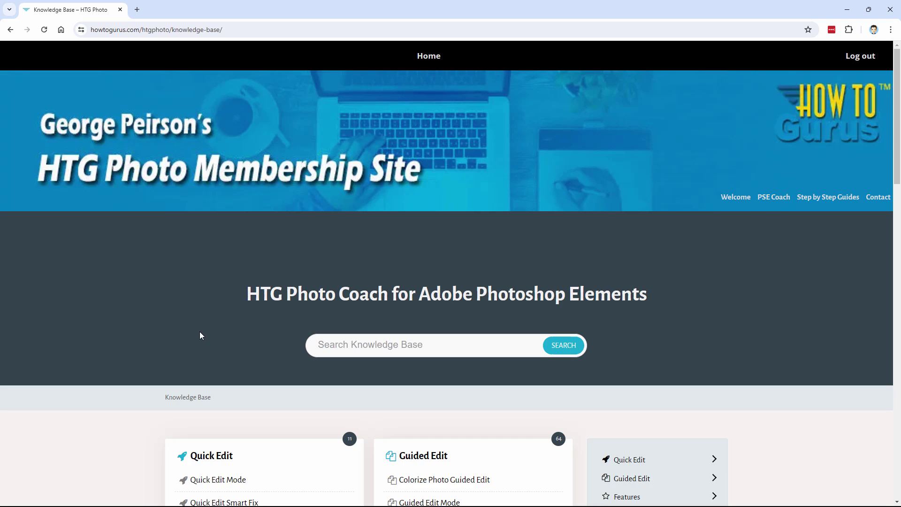
pyautogui.scroll(-6, 201, 335)
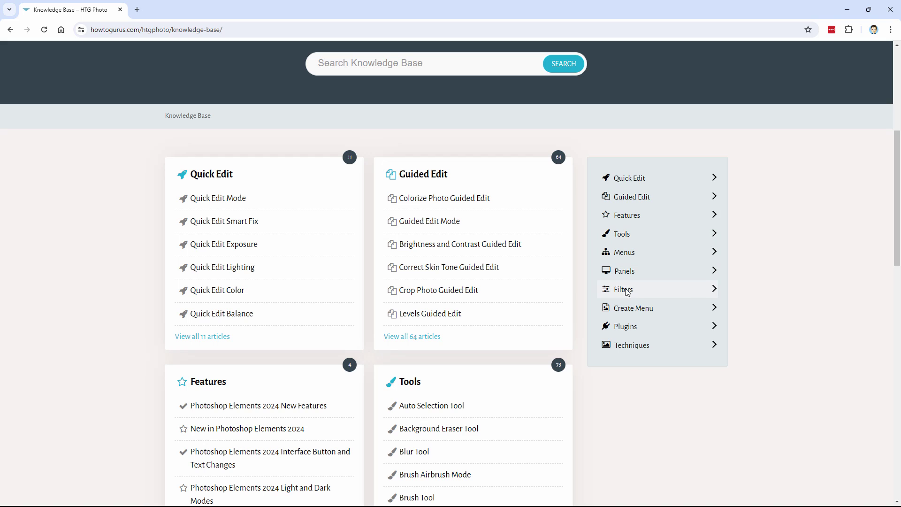
pyautogui.click(649, 346)
pyautogui.scroll(-2, 635, 397)
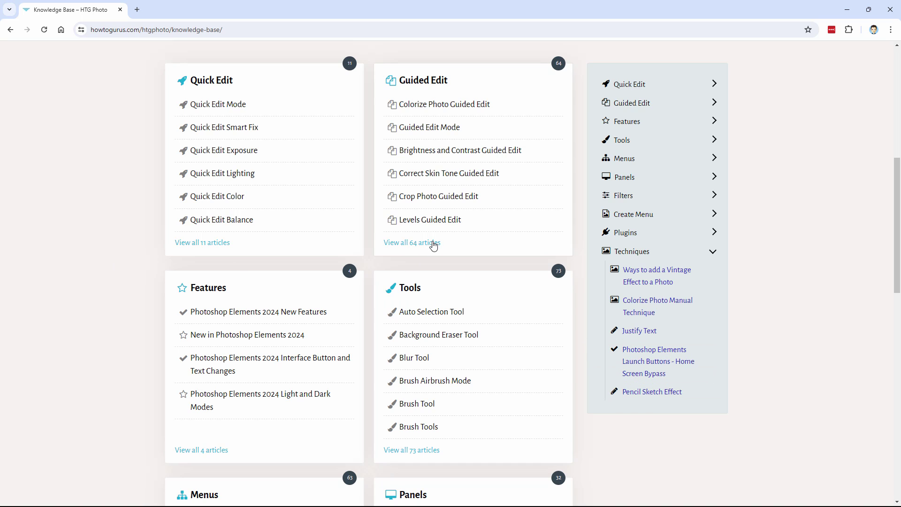
# - Open the Crop Photo Guided Edit article and scroll through its cropping steps
pyautogui.click(442, 202)
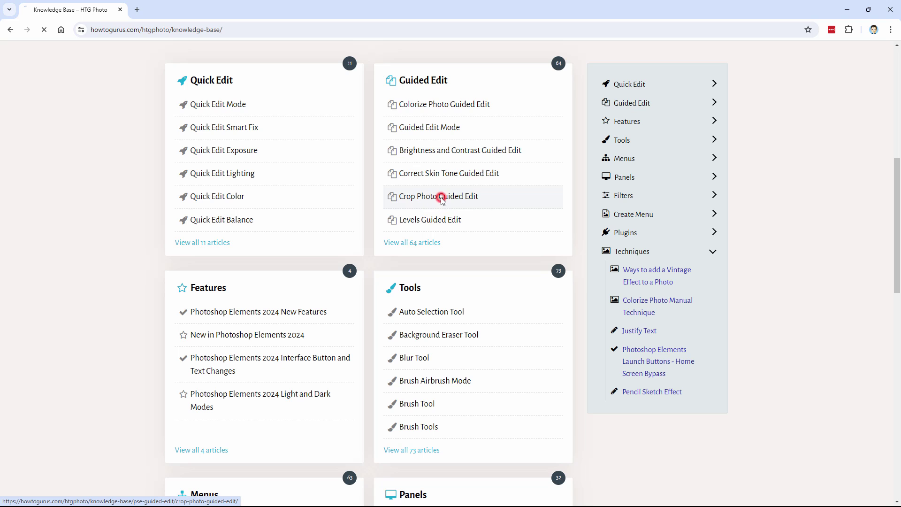
pyautogui.scroll(-2, 174, 353)
pyautogui.scroll(-5, 175, 353)
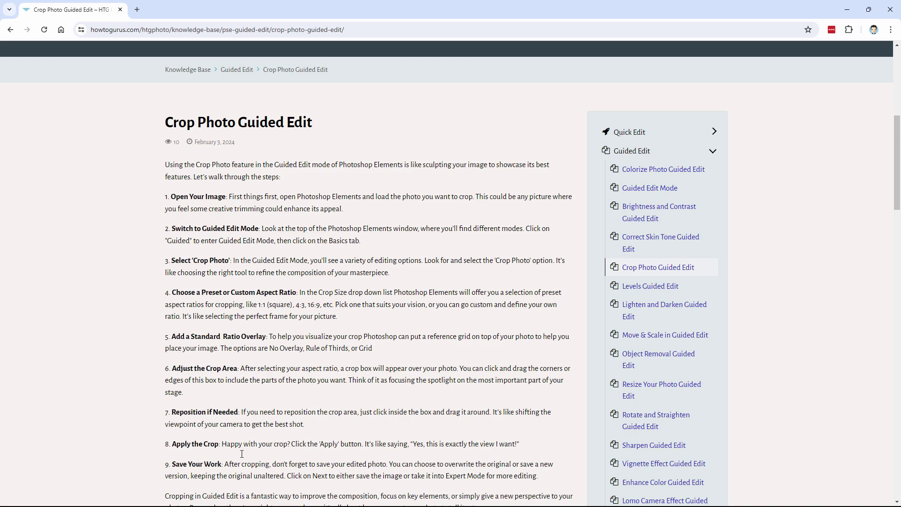
pyautogui.scroll(-2, 139, 387)
pyautogui.scroll(9, 295, 289)
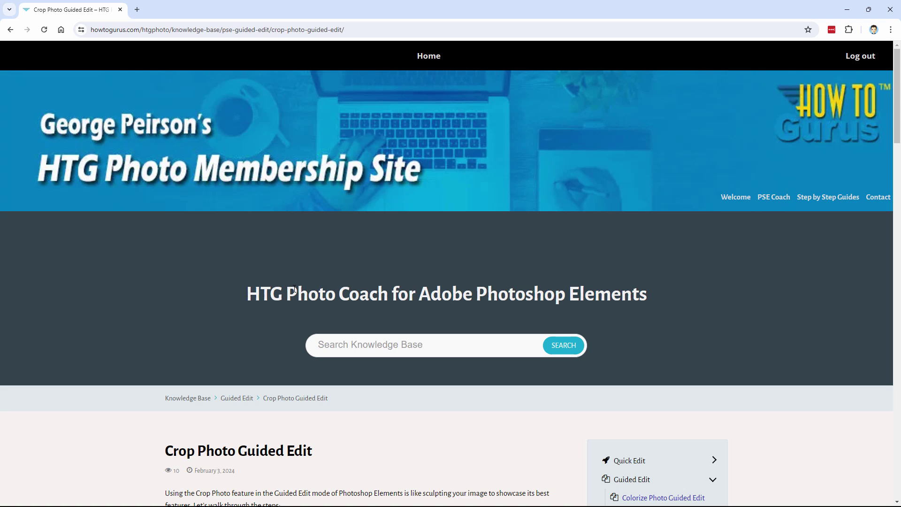
# - Go to the HTG Photo Coach membership home page and select its web address
pyautogui.click(429, 56)
pyautogui.click(112, 33)
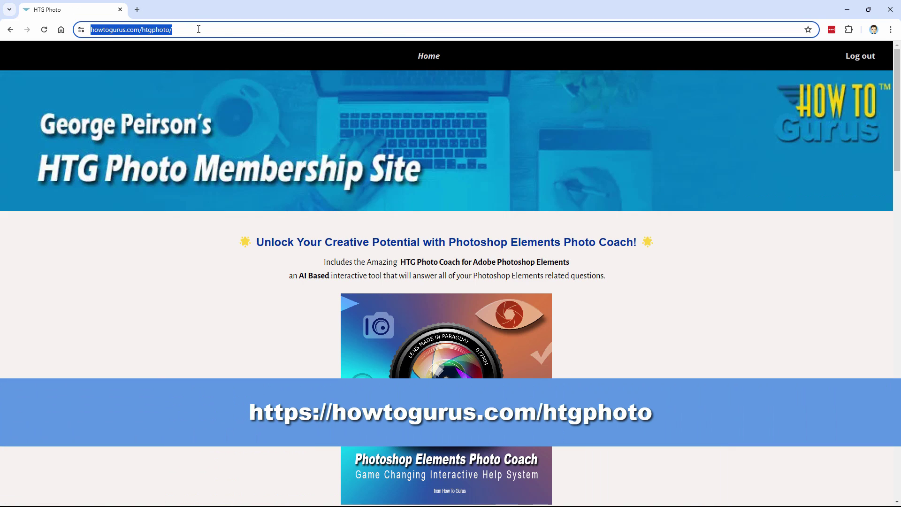